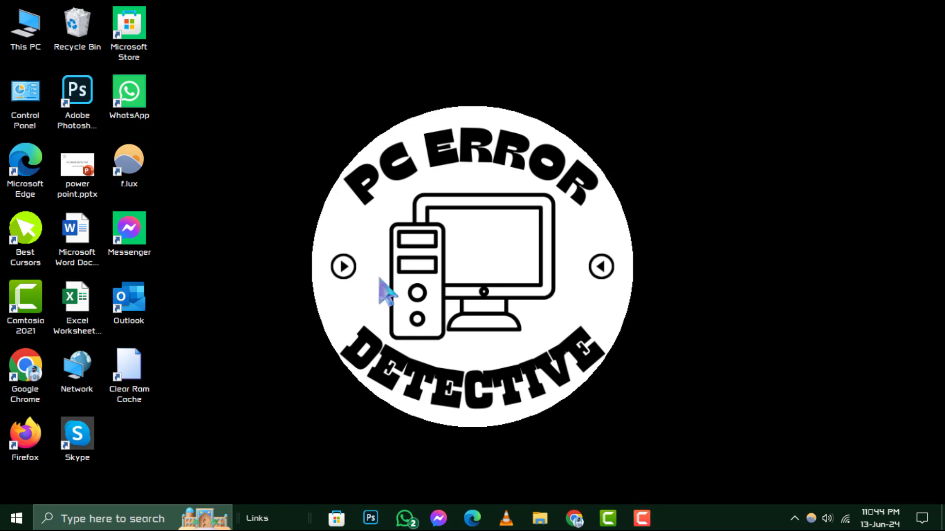
Launch Windows Settings from the Start menu's Settings gear.
{"action": "left_click", "coordinate": [16, 518]}
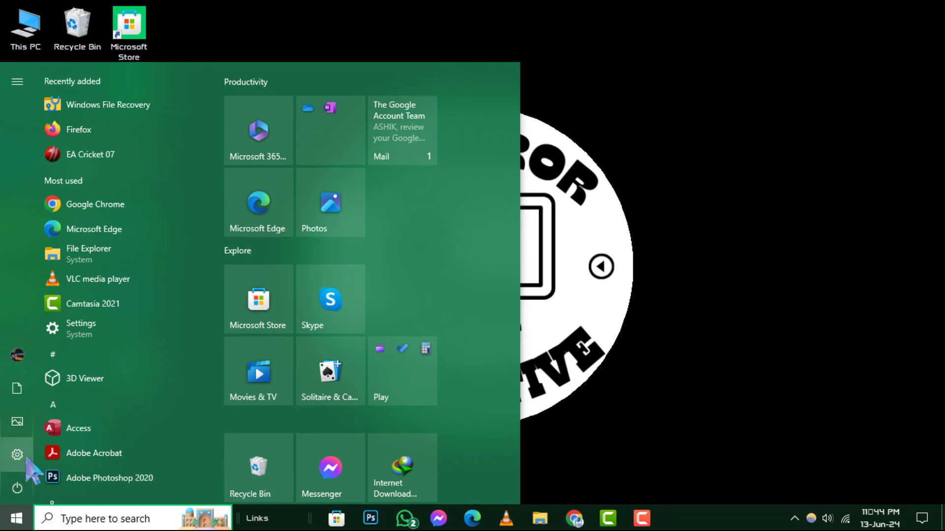
{"action": "left_click", "coordinate": [44, 471]}
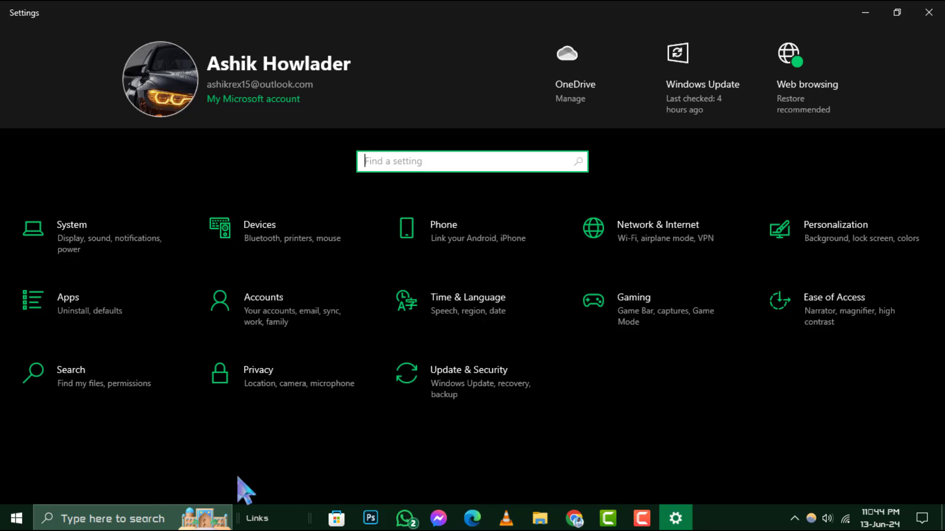
Go to Accounts > Email & accounts to list the Outlook and Gmail accounts.
{"action": "left_click", "coordinate": [295, 303]}
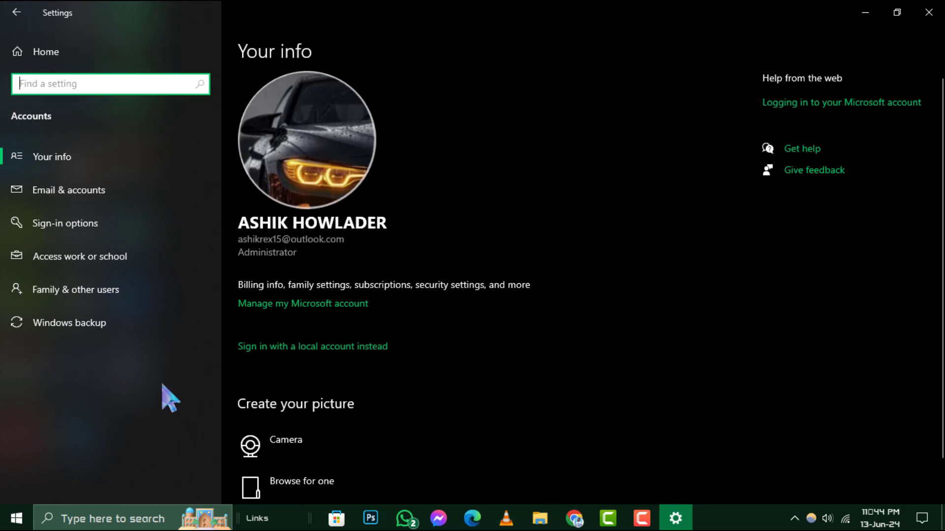
{"action": "left_click", "coordinate": [82, 190]}
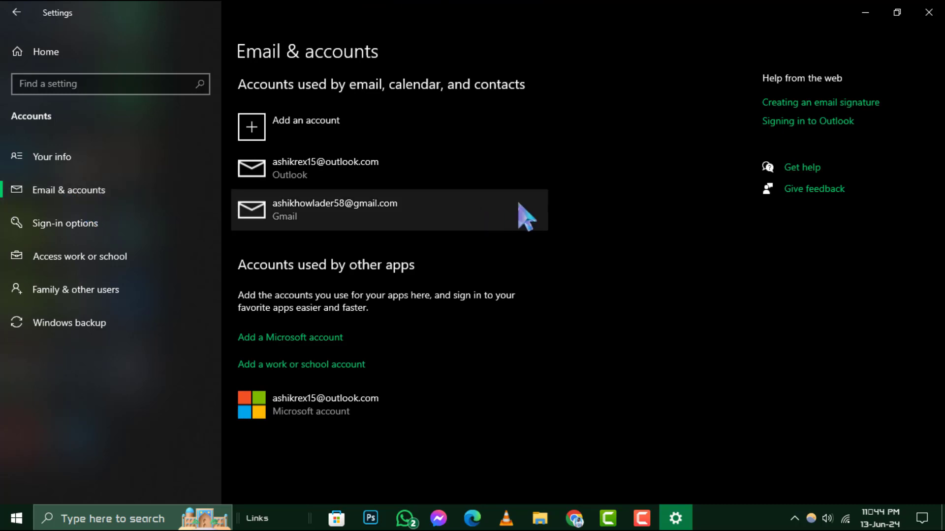
Expand the Gmail account row to reveal its Manage button.
{"action": "left_click", "coordinate": [366, 226]}
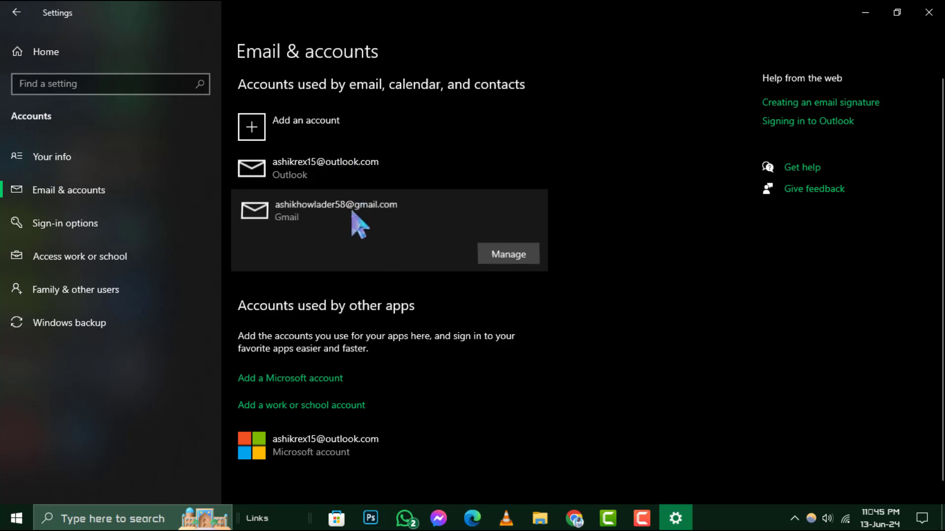
Choose 'Delete account from this device' in the Gmail account's Manage settings.
{"action": "left_click", "coordinate": [509, 257]}
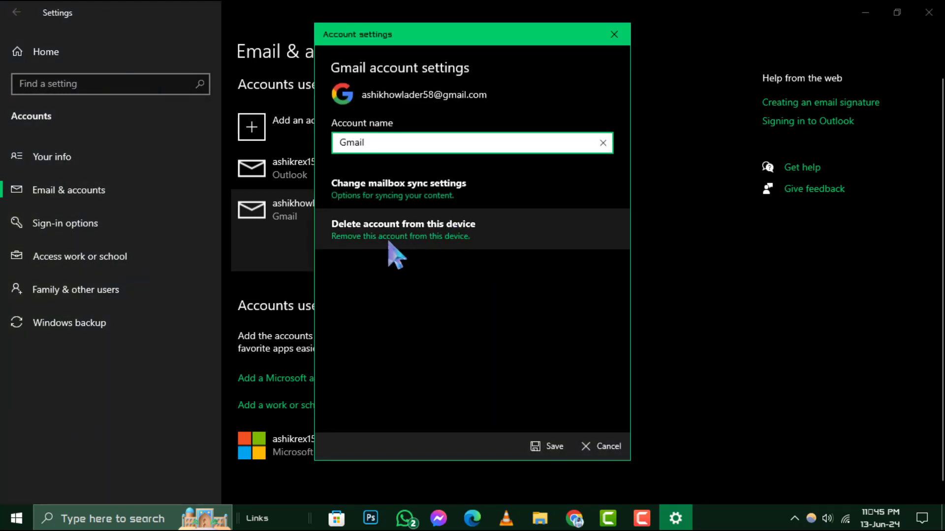
{"action": "left_click", "coordinate": [413, 240]}
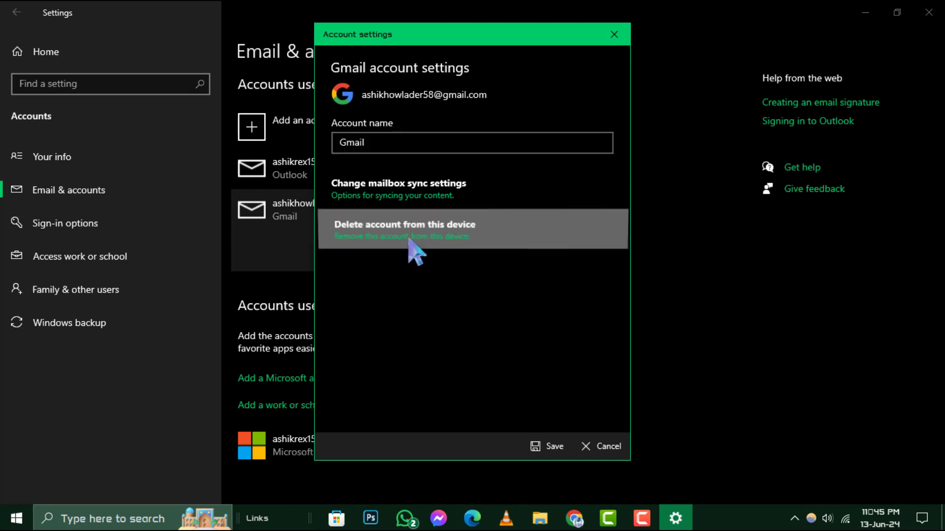